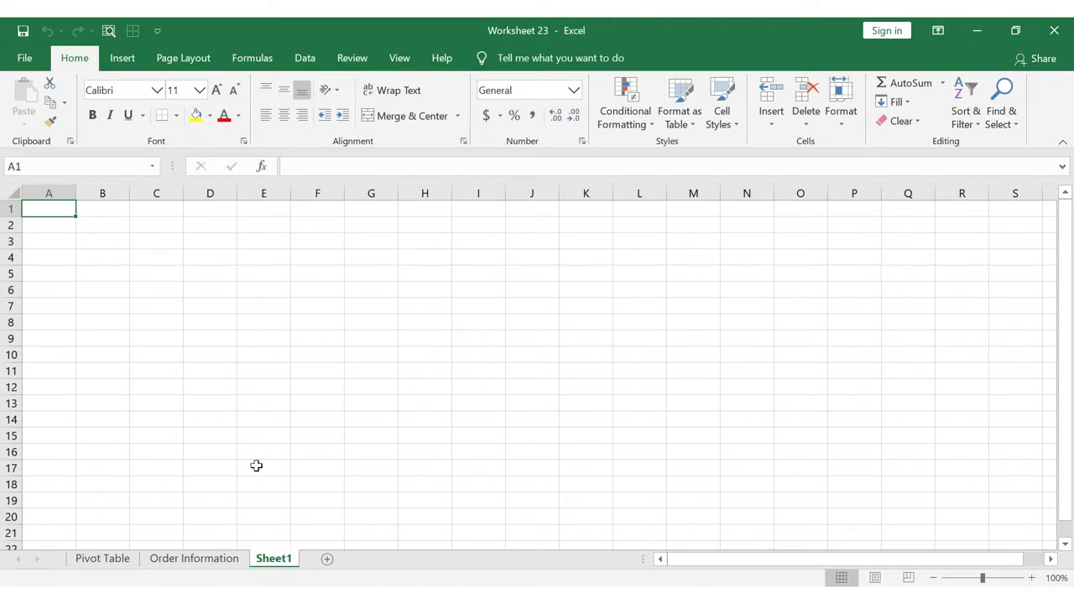
Switch to the Pivot Table sheet with the City, Delivery Mode and Order Date charts.
left_click(120, 560)
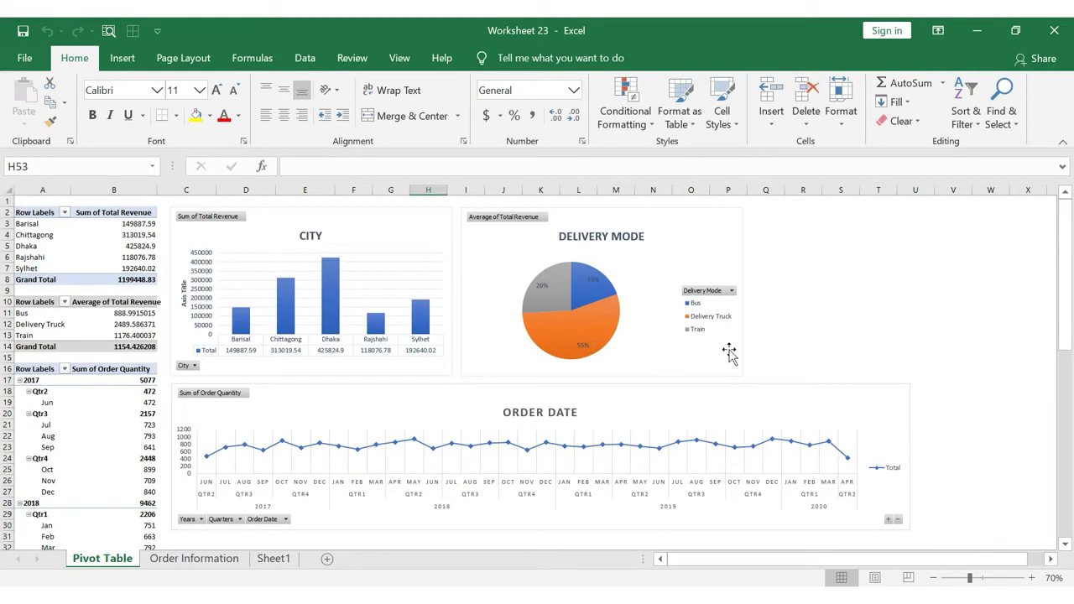
Select the City pivot chart and open Insert Slicer from the PivotChart Analyze tab.
left_click(421, 240)
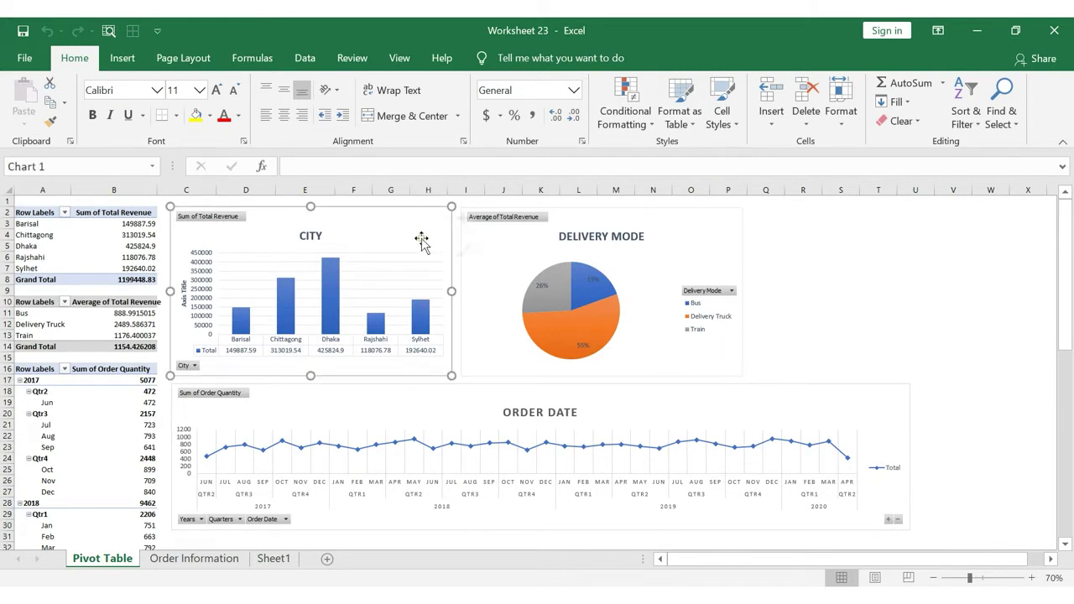
left_click(669, 229)
left_click(640, 406)
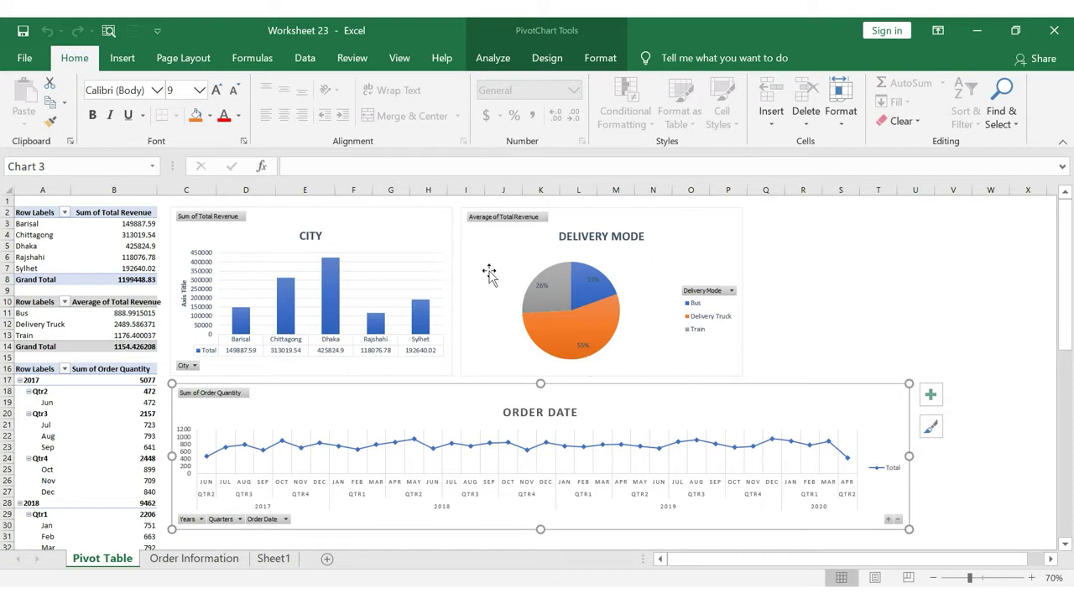
left_click(395, 232)
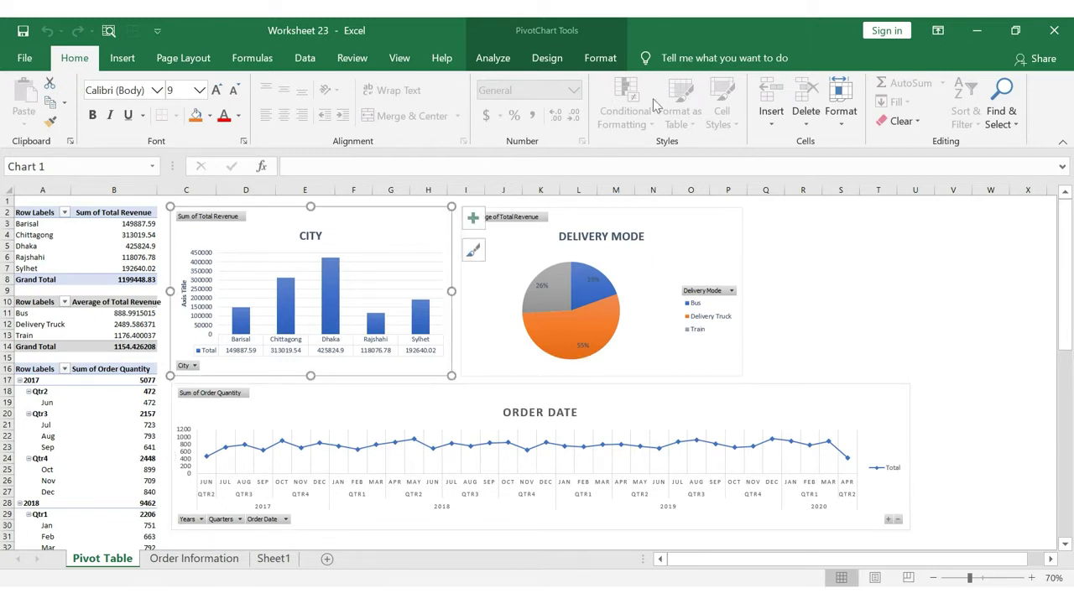
left_click(493, 57)
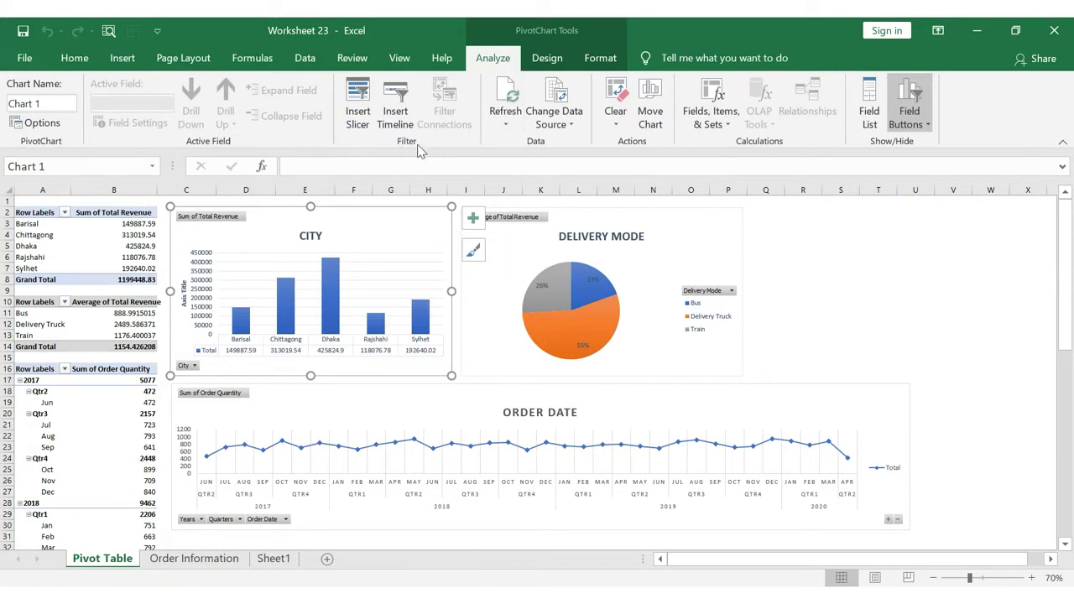
left_click(357, 117)
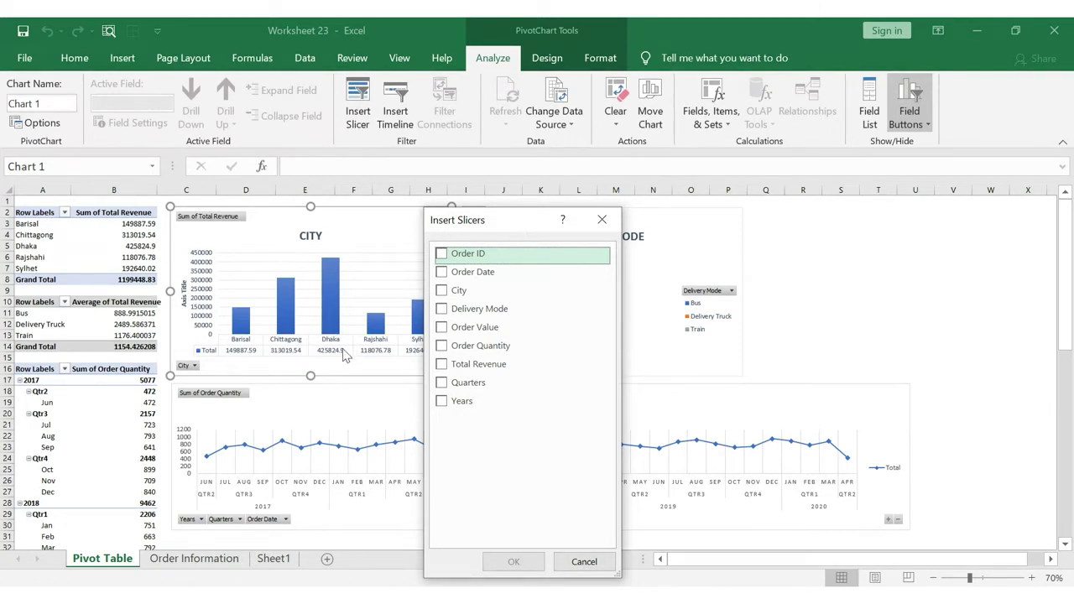
Add a City slicer and drag it into the empty area right of the charts.
left_click(442, 292)
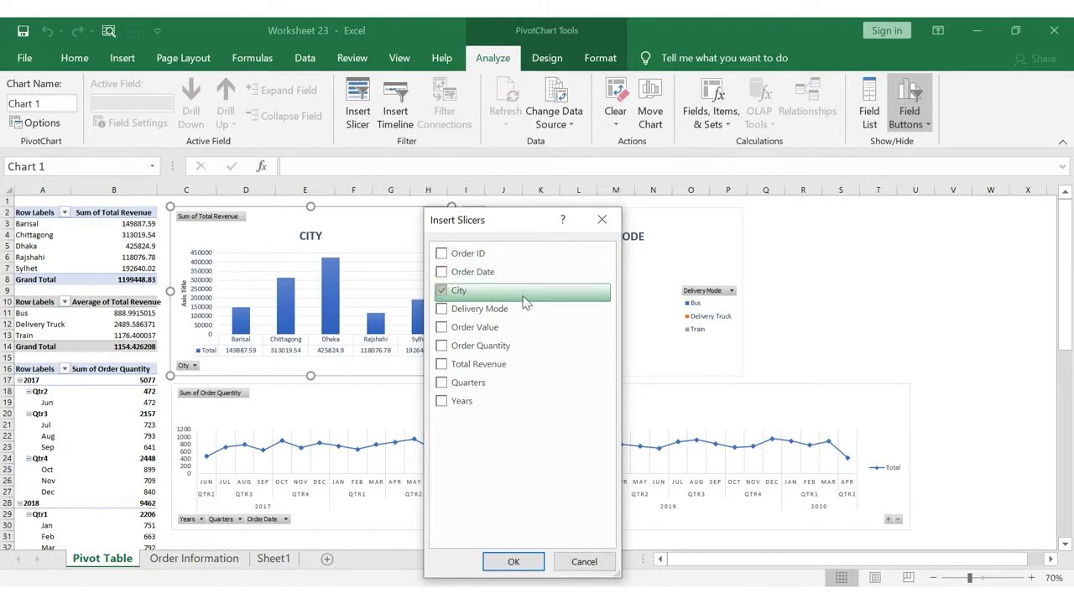
left_click(513, 561)
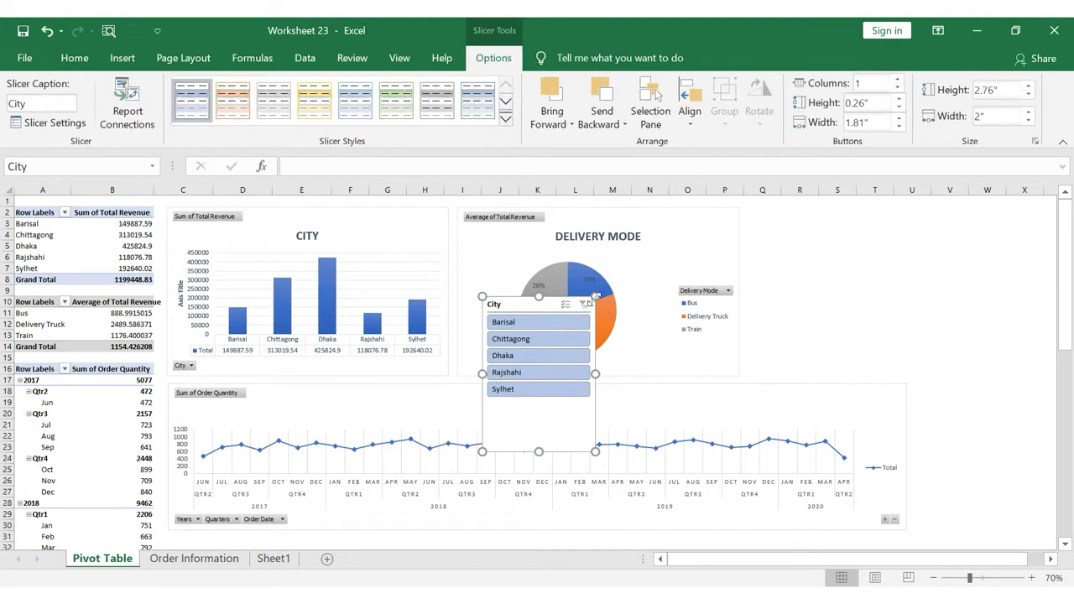
left_click_drag(534, 307, 798, 219)
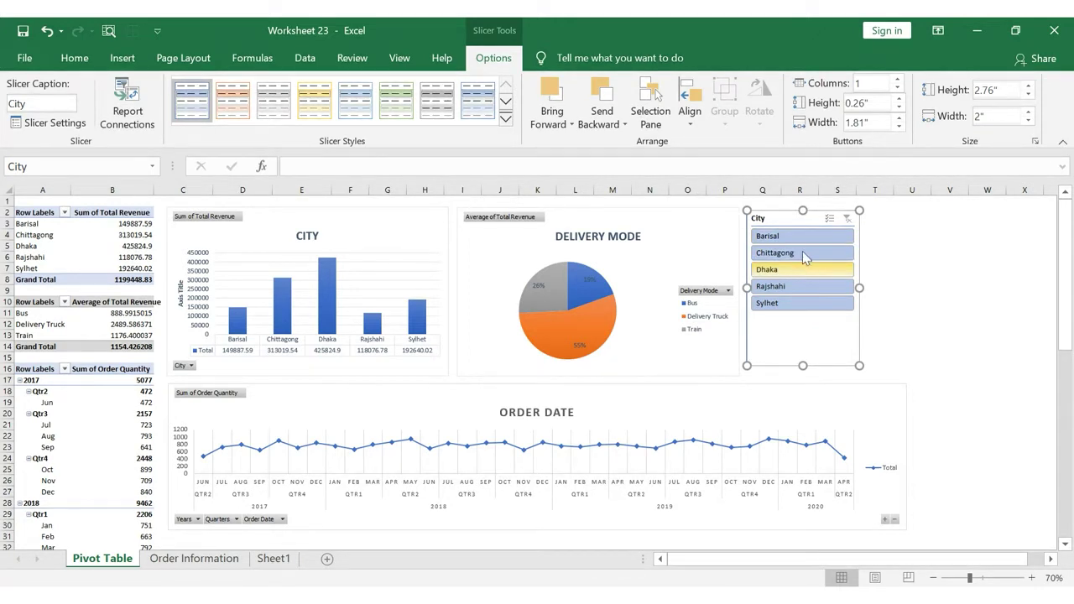
Filter the City slicer to Barisal, Chittagong and Dhaka using Multi-Select.
left_click(806, 240)
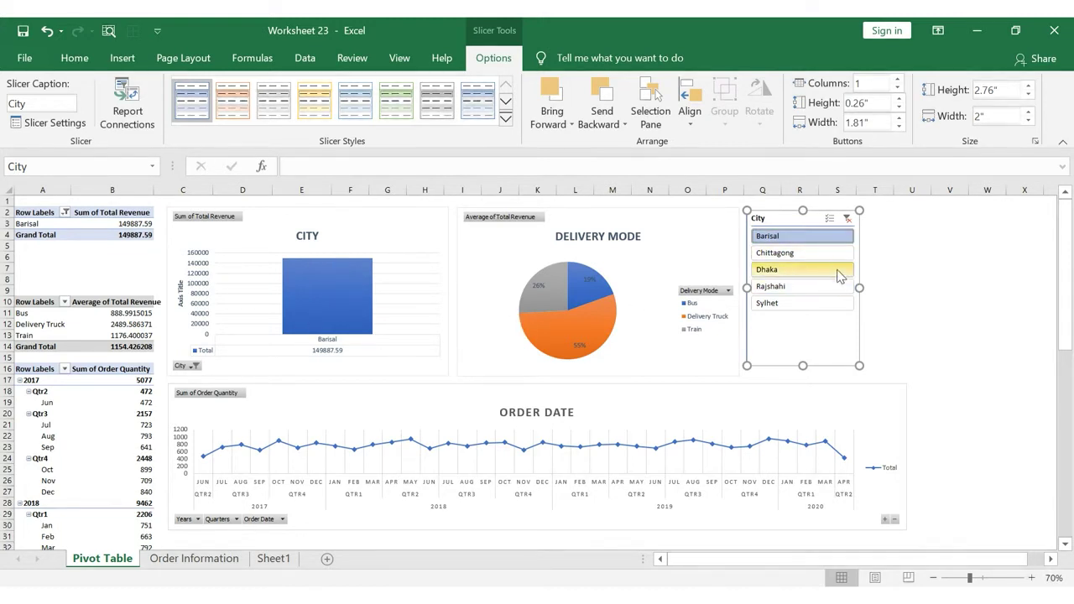
left_click(829, 220)
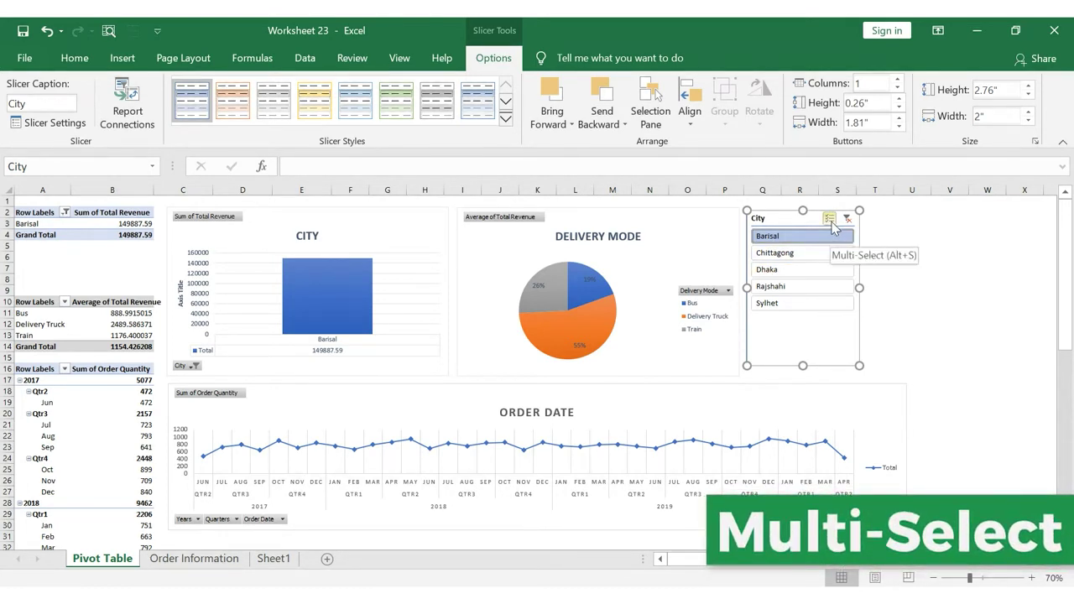
left_click(844, 252)
left_click(844, 269)
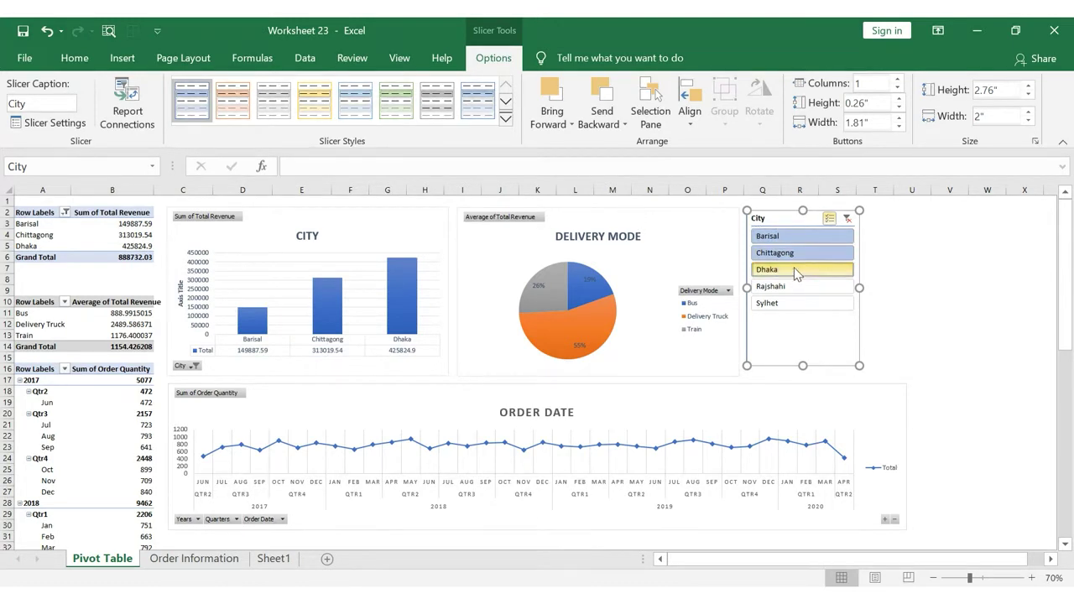
left_click(361, 232)
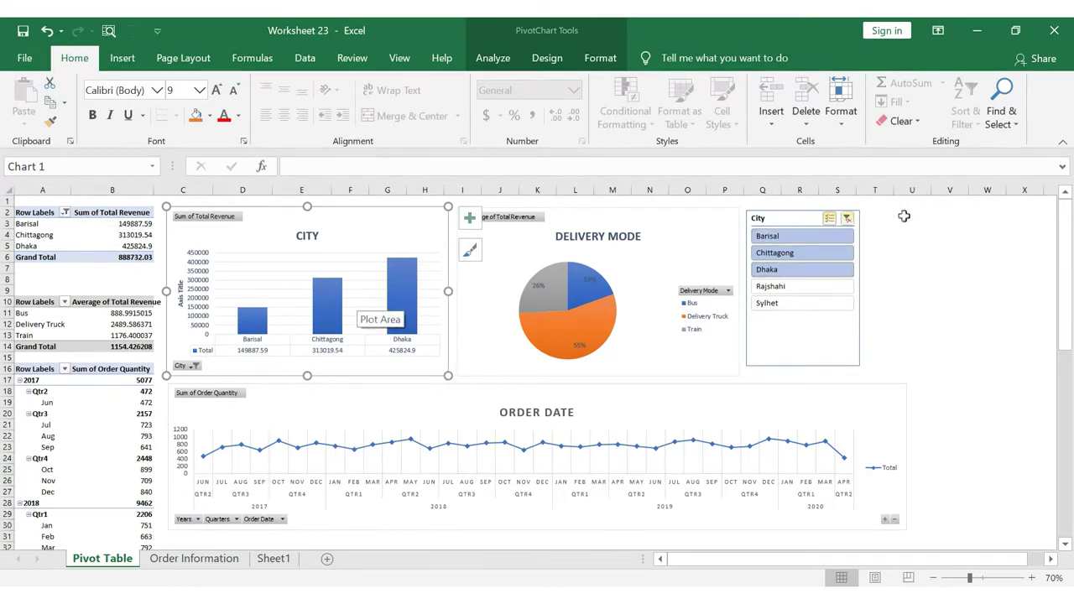
Clear the City slicer filter, then open Insert Slicer for the Delivery Mode pie chart.
left_click(847, 218)
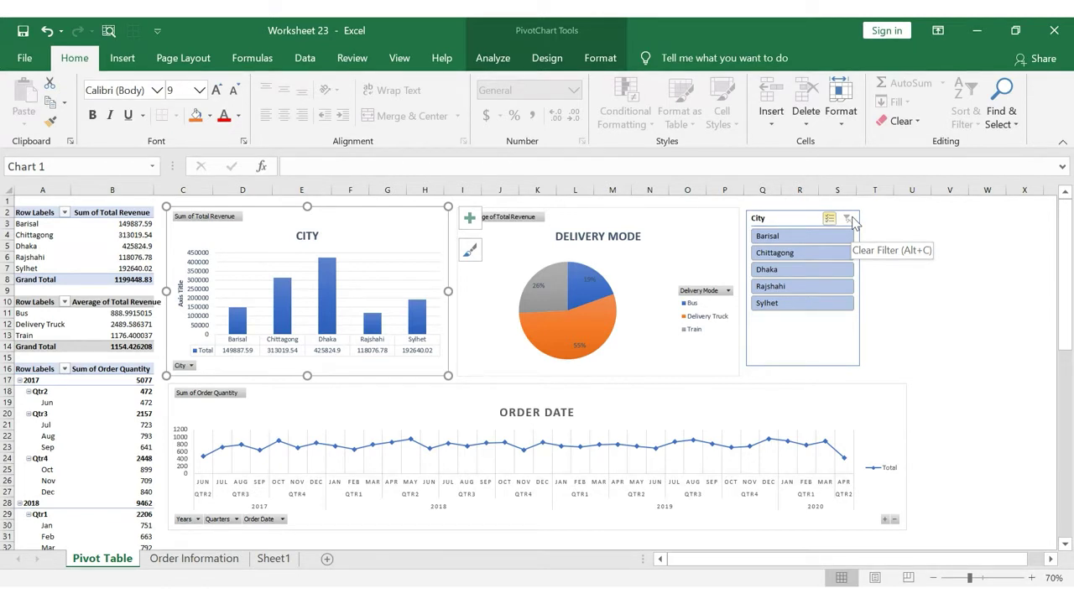
left_click(711, 225)
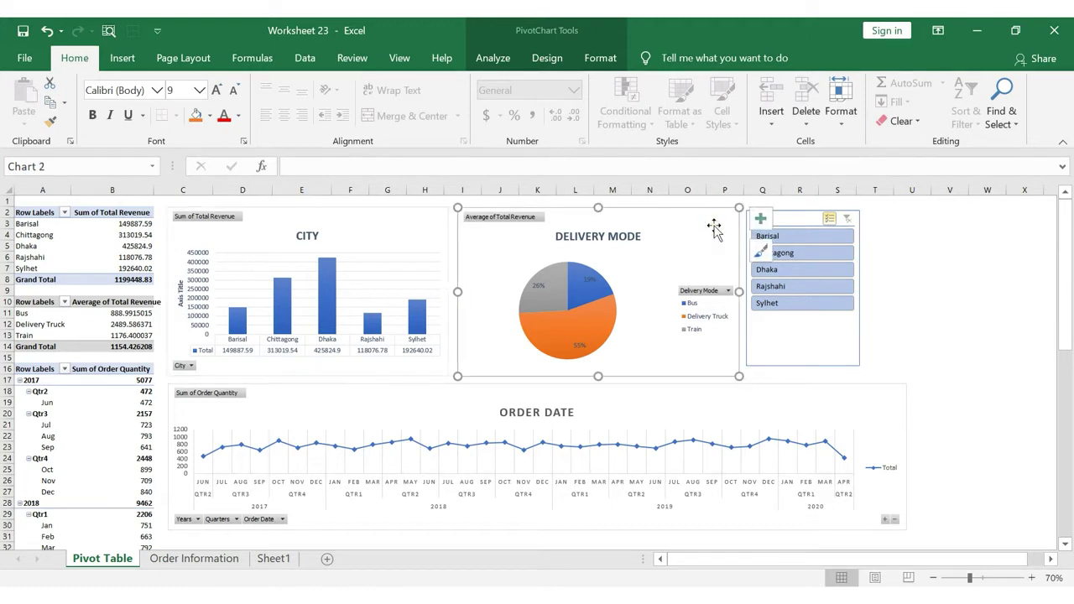
left_click(494, 57)
left_click(357, 122)
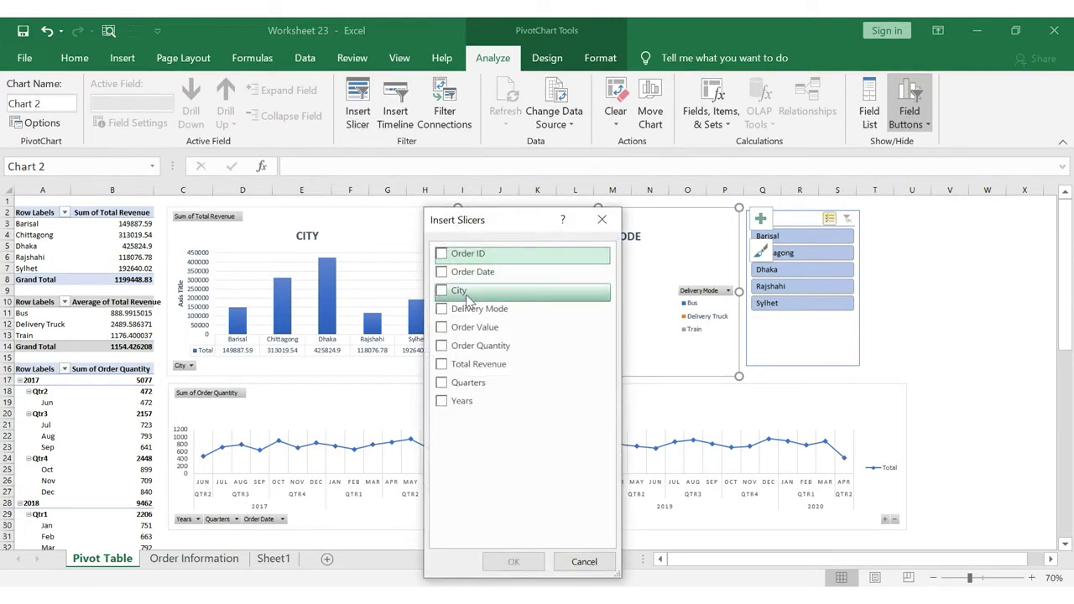
Add a Delivery Mode slicer and place it beside the City slicer.
left_click(441, 312)
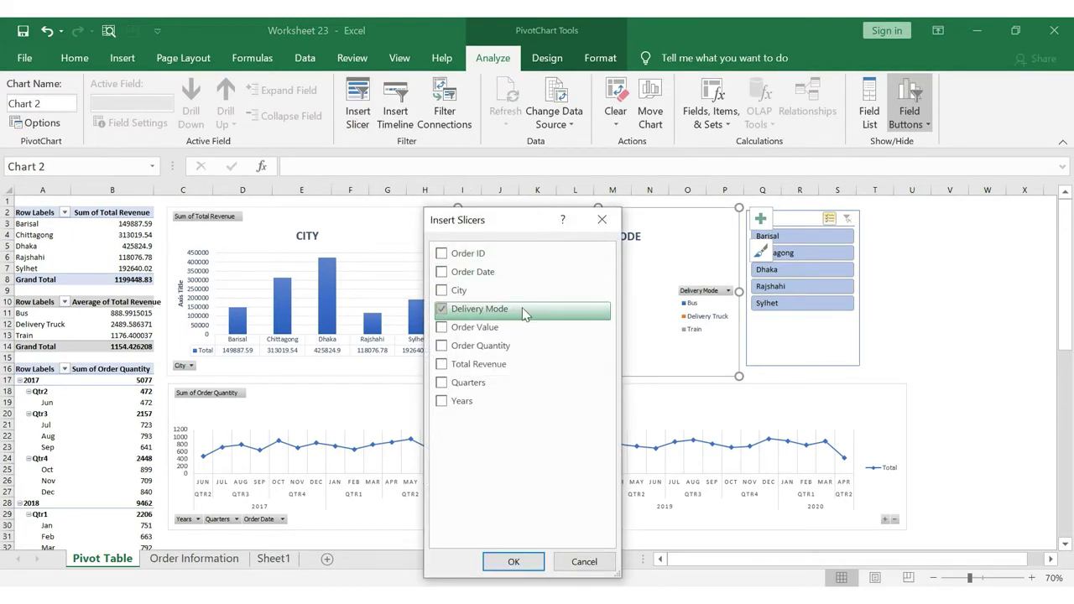
left_click(528, 557)
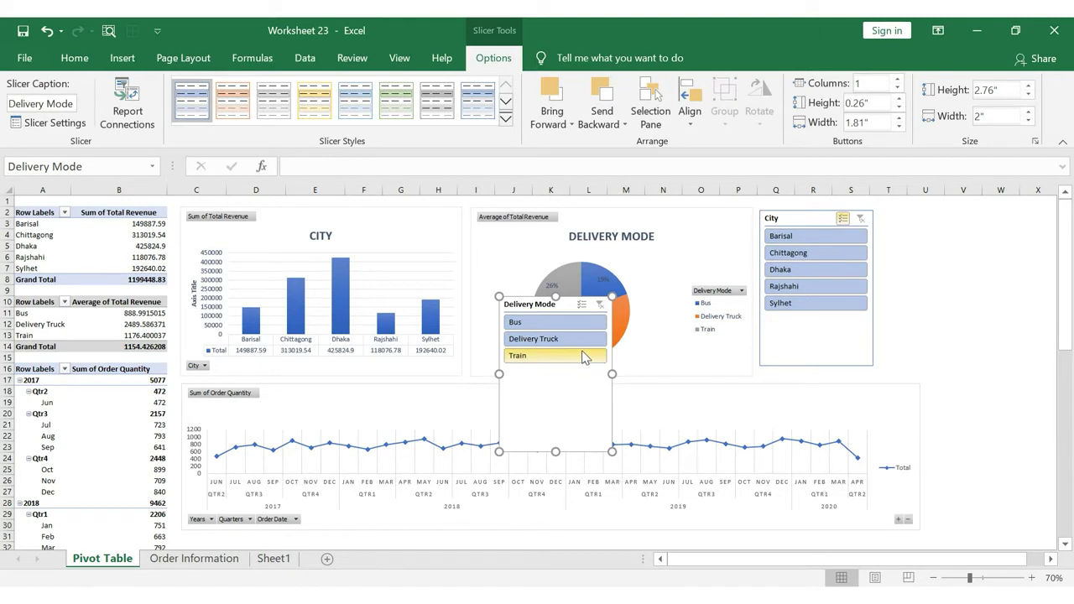
left_click_drag(558, 305, 940, 220)
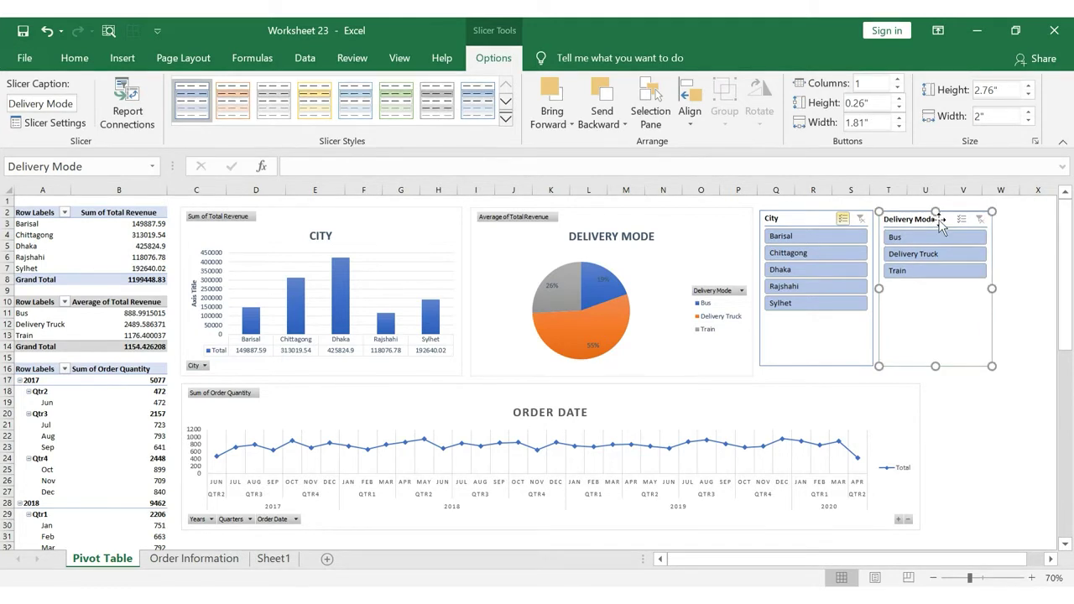
left_click(838, 338)
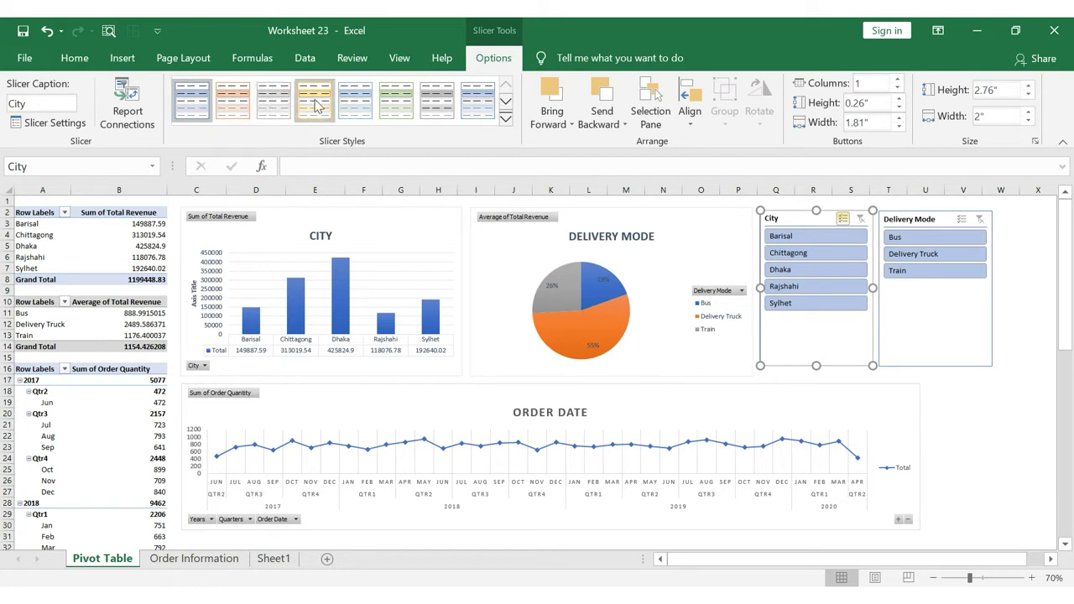
left_click(505, 118)
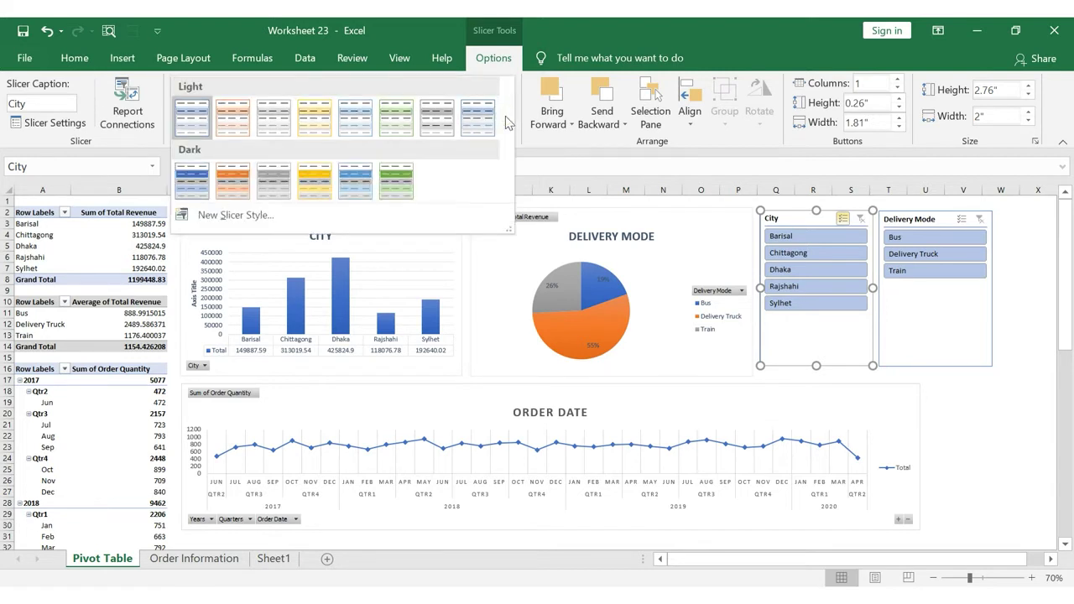
left_click(192, 188)
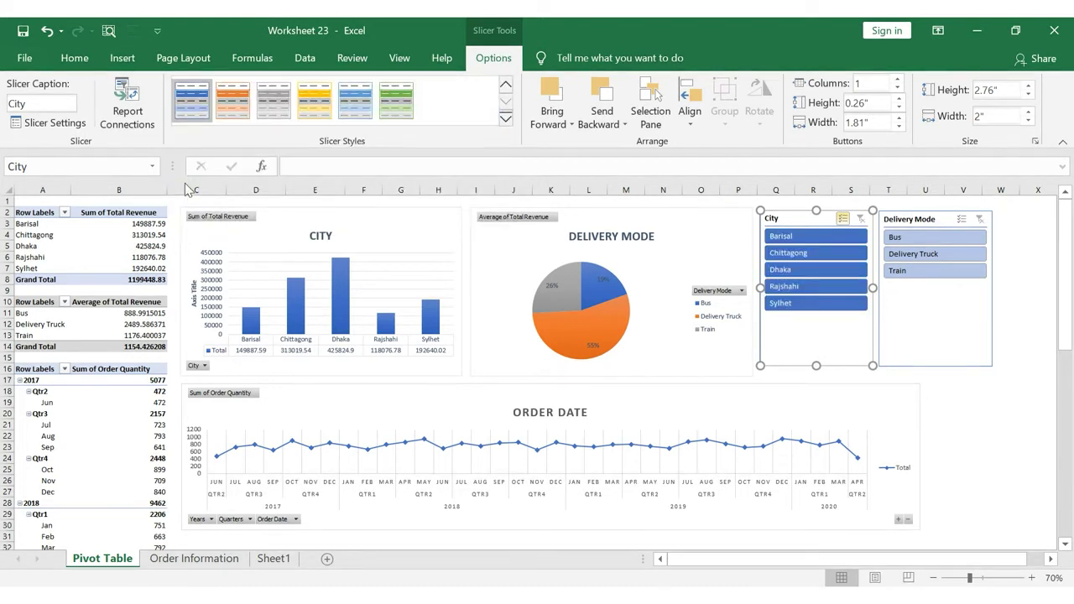
left_click(901, 297)
right_click(901, 297)
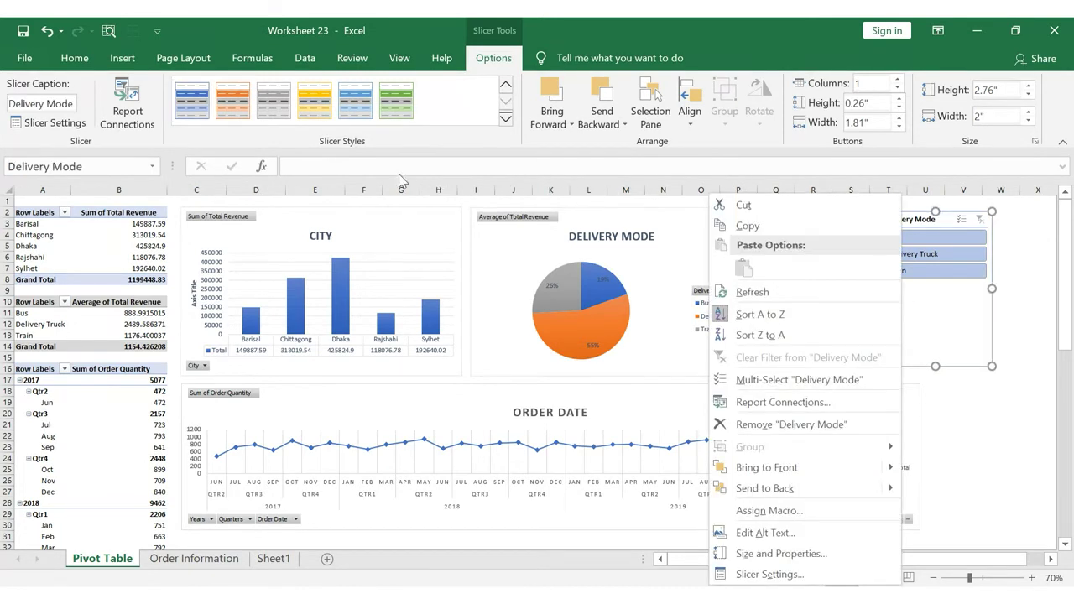
left_click(248, 122)
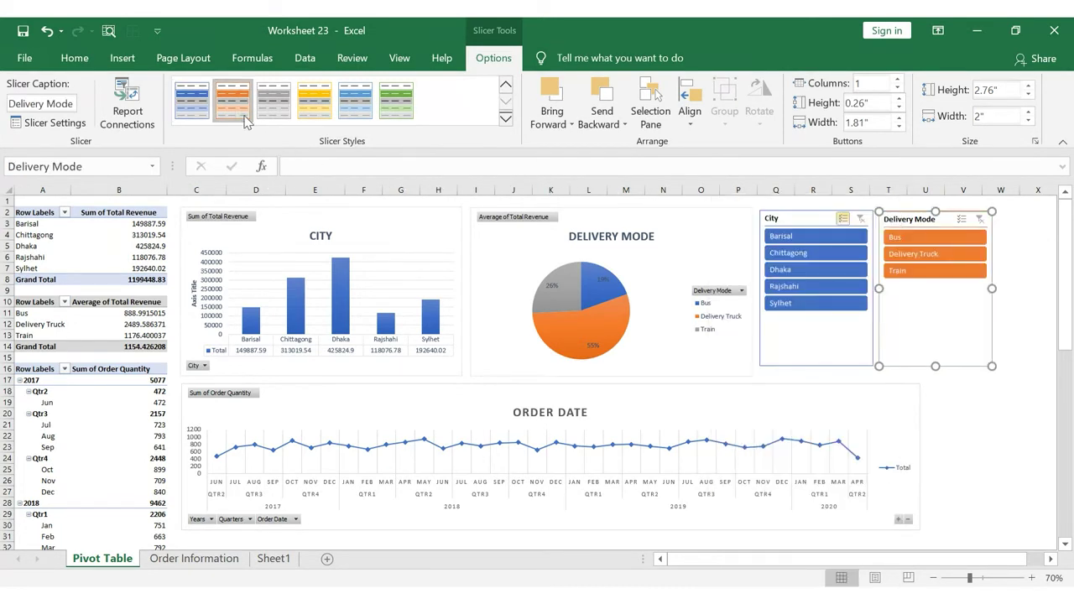
left_click(475, 240)
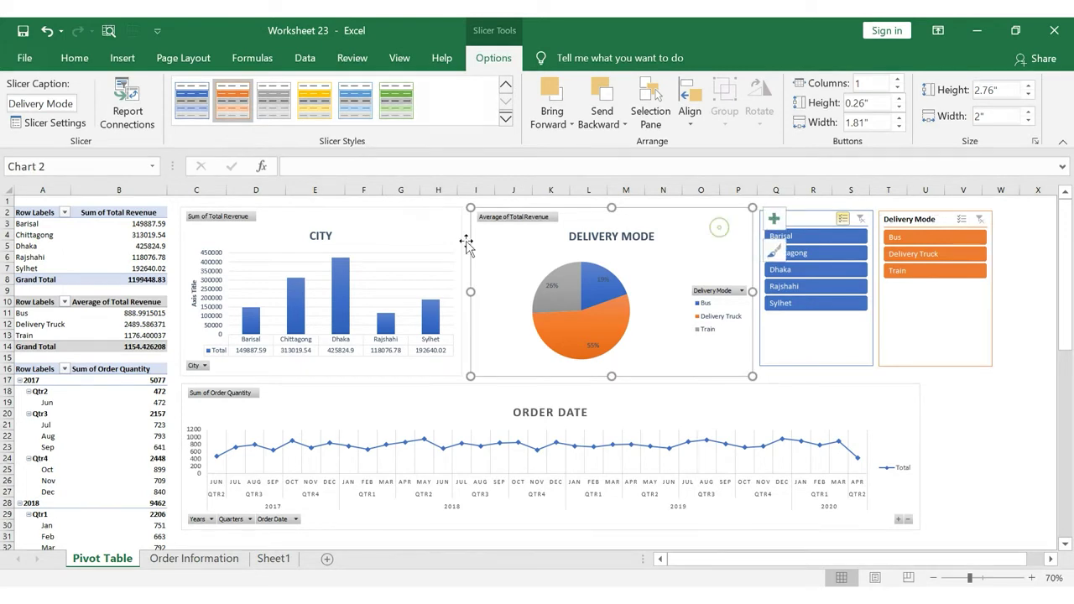
left_click(403, 236)
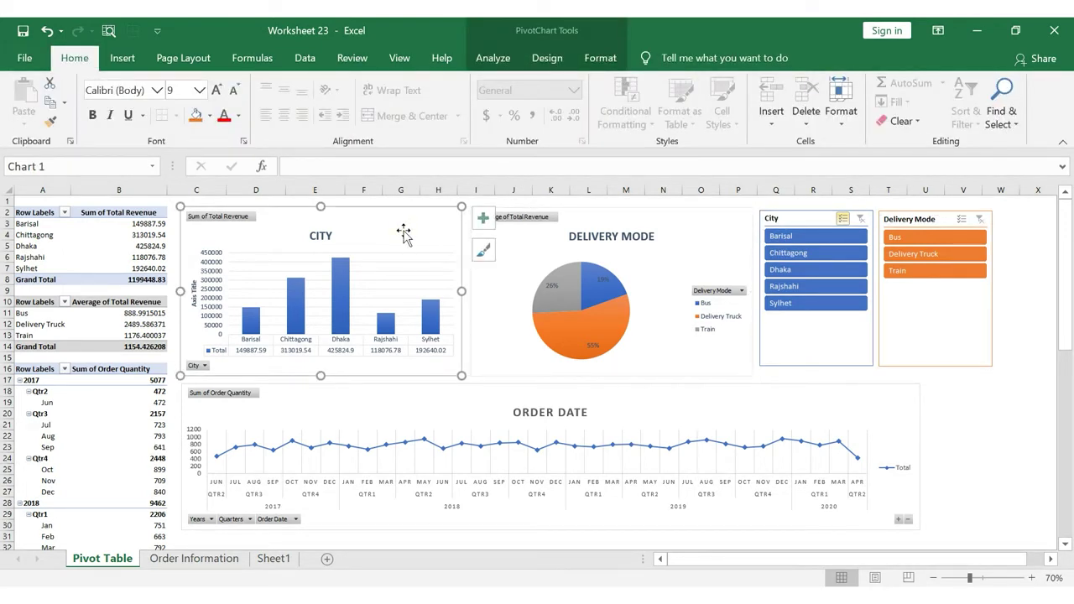
key("shift")
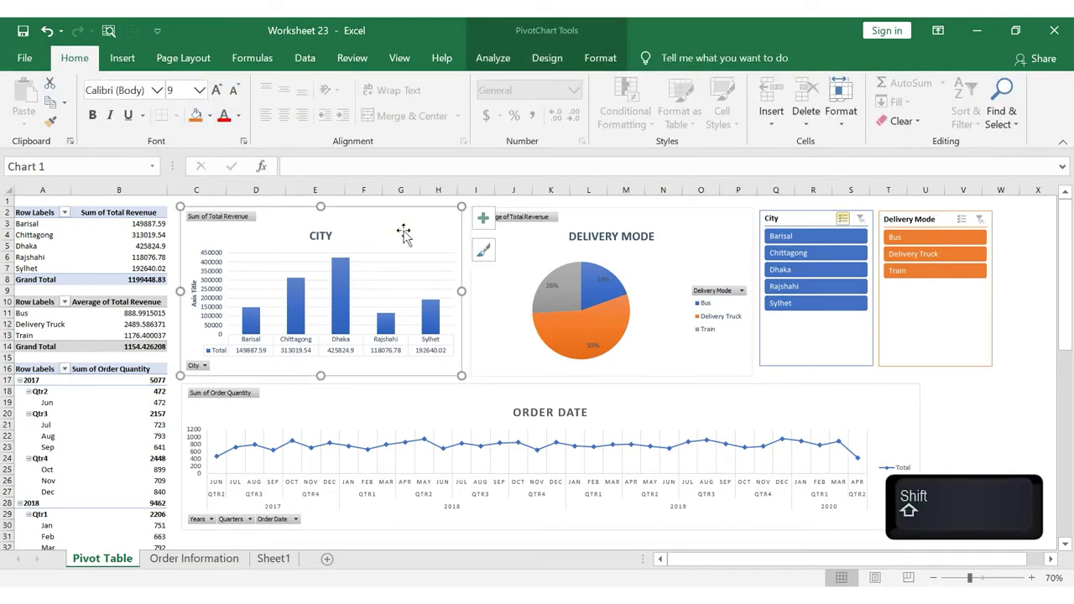
Set the height of both the City and Delivery Mode slicers to 3 inches.
left_click(831, 349, "shift")
left_click(978, 322, "shift")
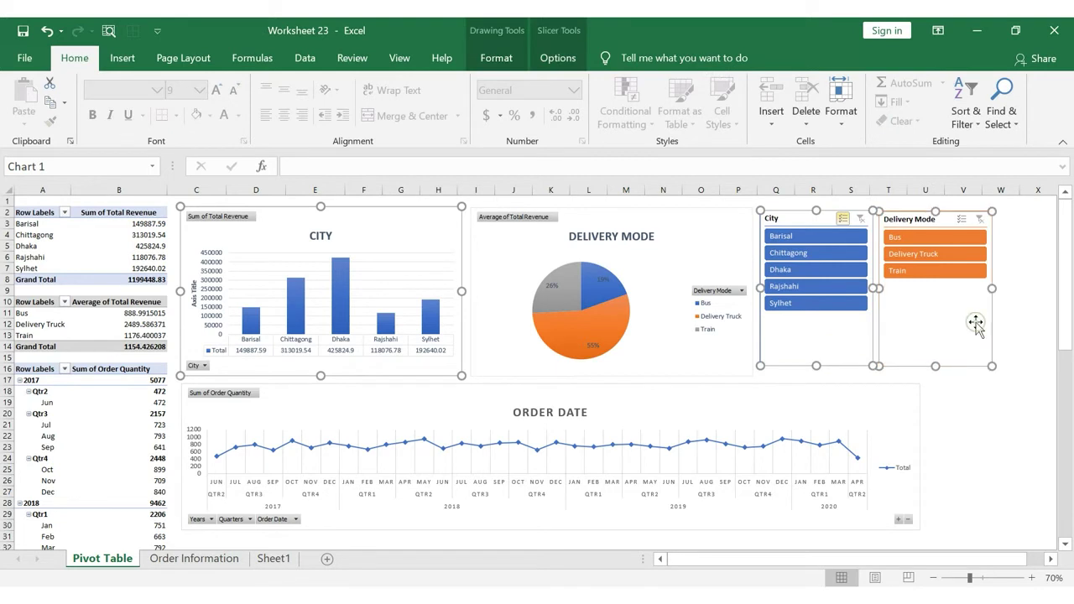
left_click(456, 216, "shift")
left_click(494, 59)
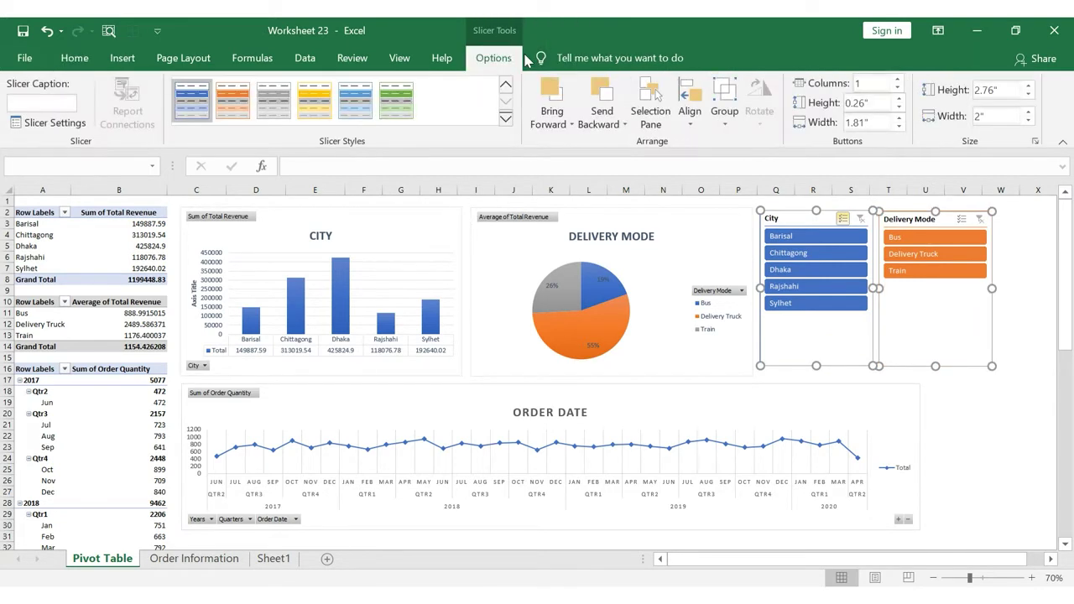
left_click(1010, 91)
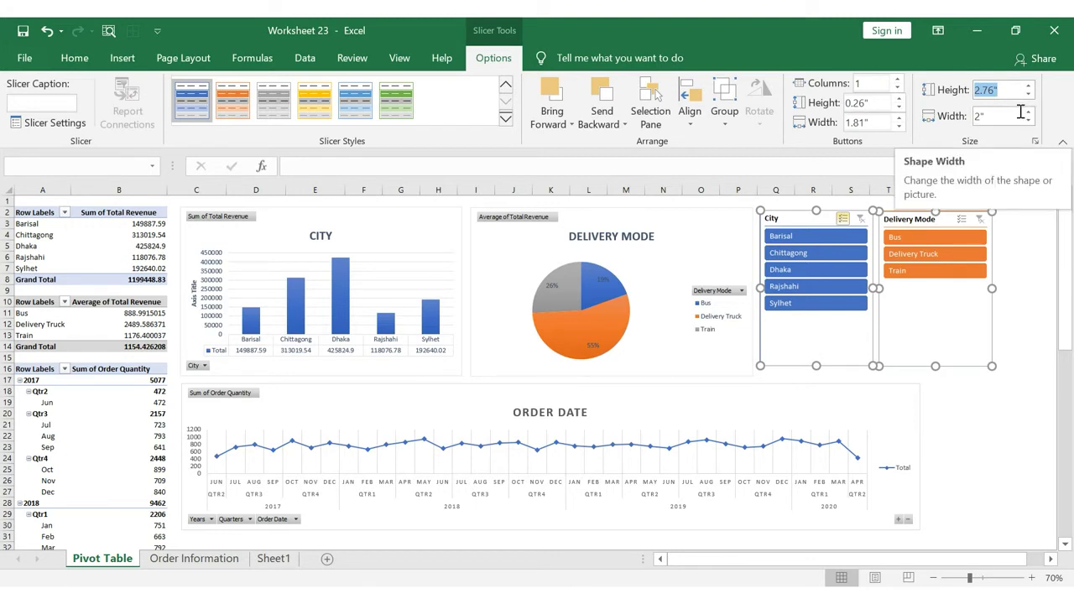
key("BackSpace")
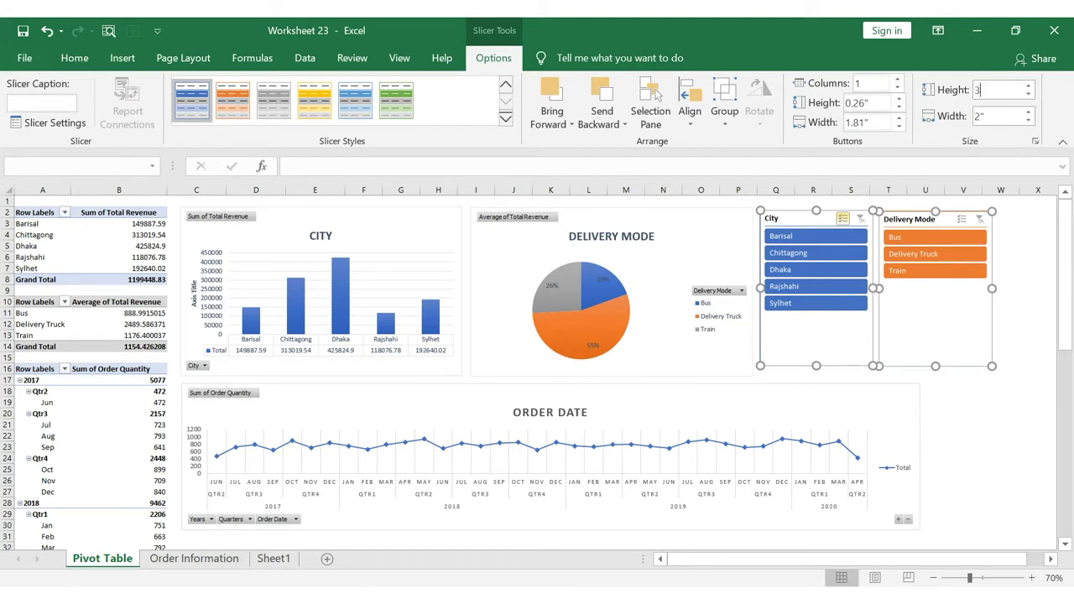
type("3")
key("Return")
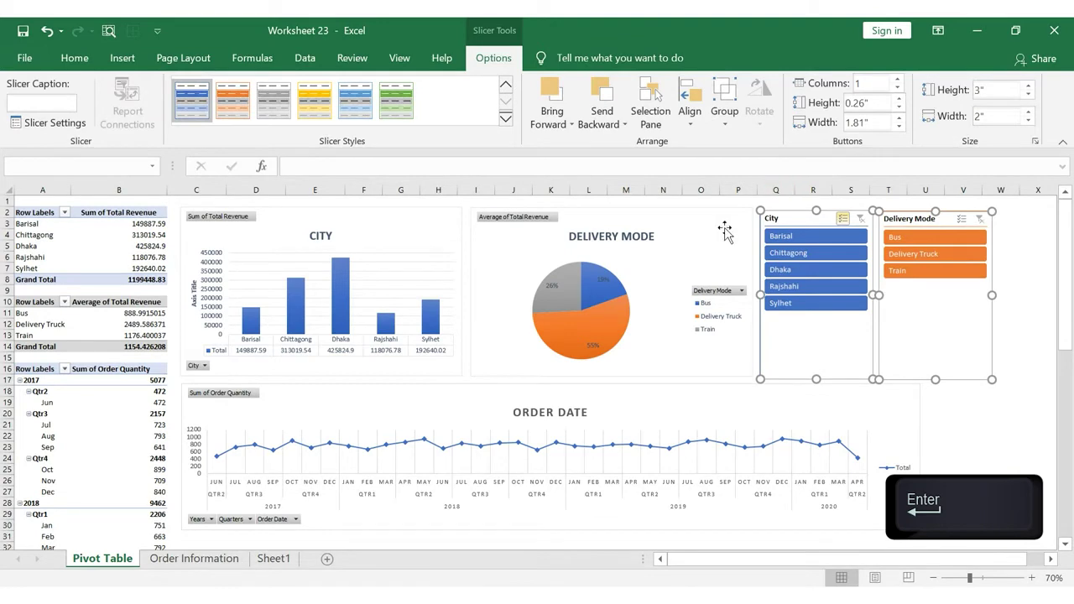
Select the pie chart and the slicers in turn, ending with the Delivery Mode slicer selected.
left_click(725, 234)
left_click(791, 325)
left_click(921, 340)
left_click(814, 359)
left_click(671, 340)
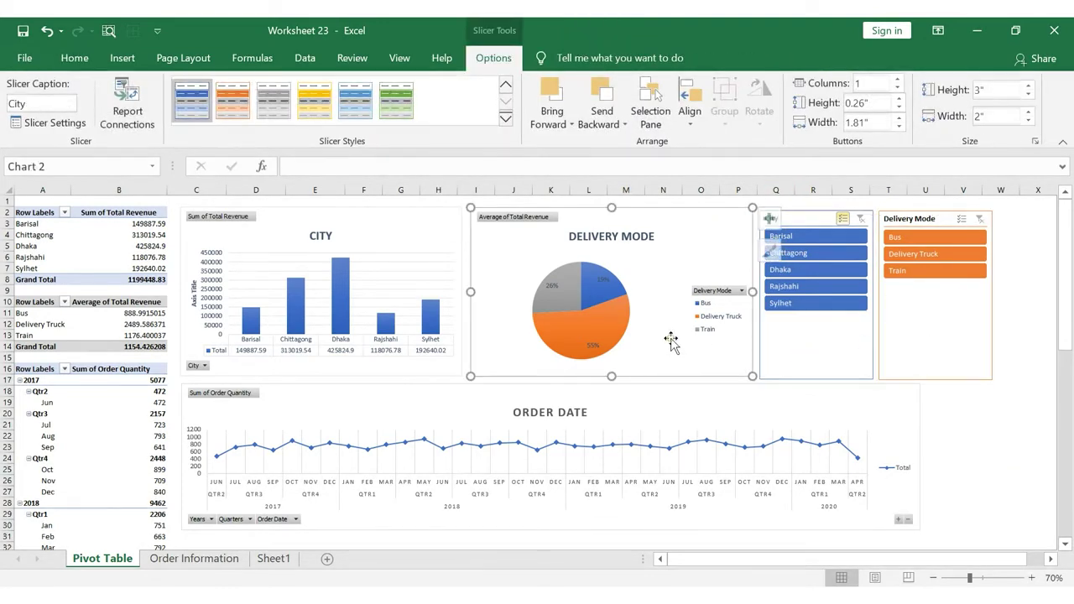
left_click(957, 314)
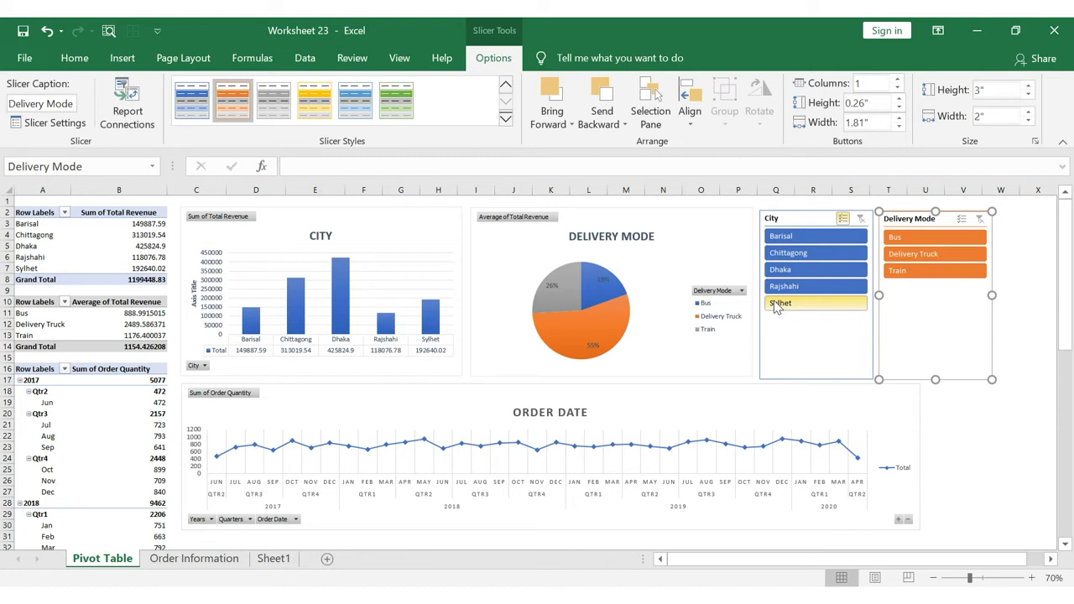
Select the ORDER DATE line chart and open Insert Slicer.
left_click(633, 413)
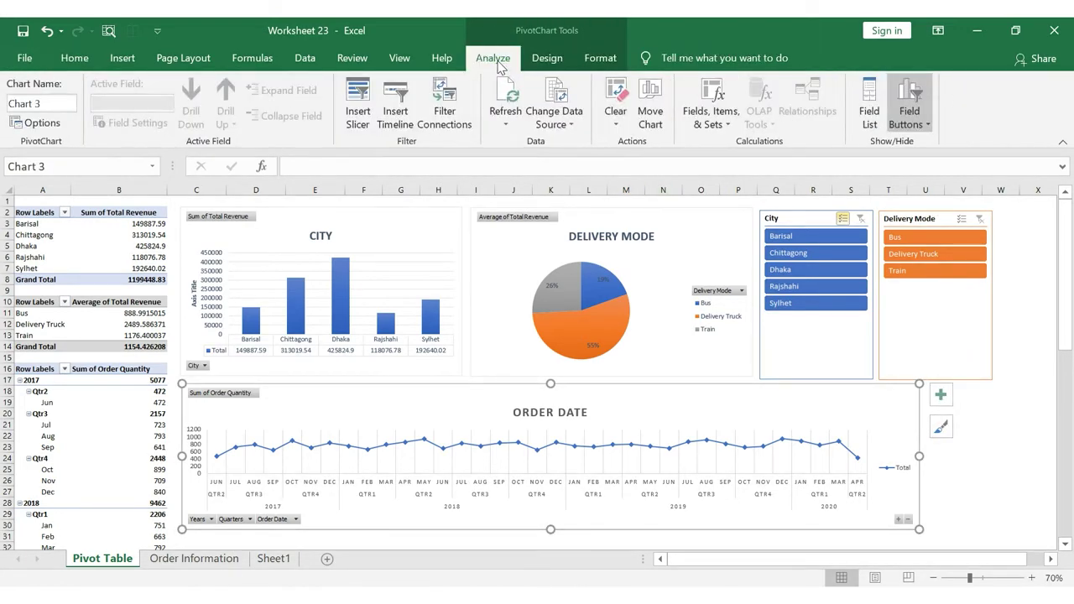
left_click(363, 110)
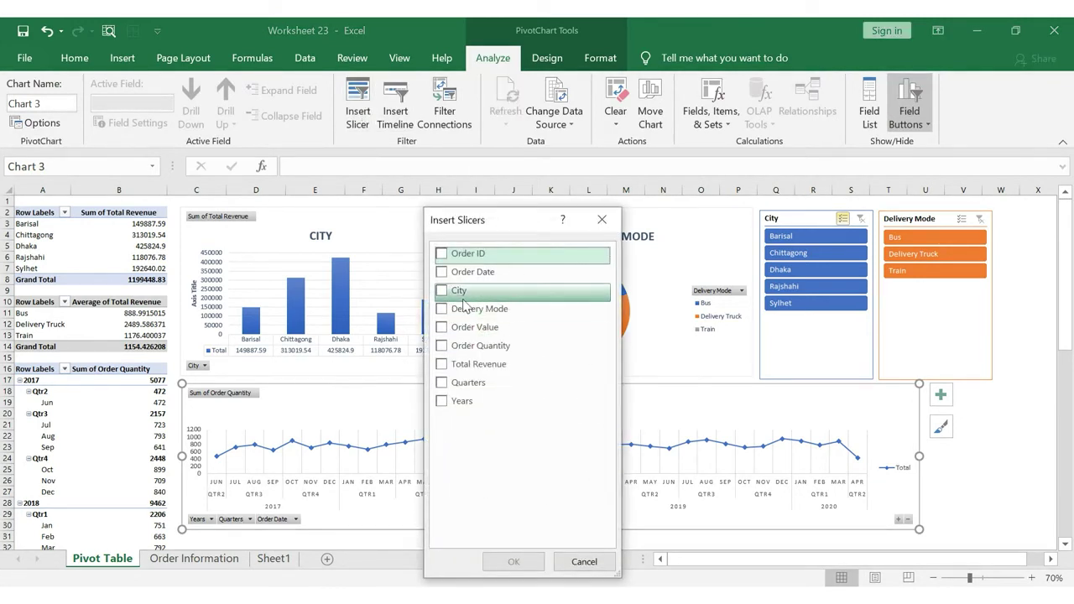
Add an Order Date slicer and drag it to the right of the ORDER DATE chart.
left_click(441, 277)
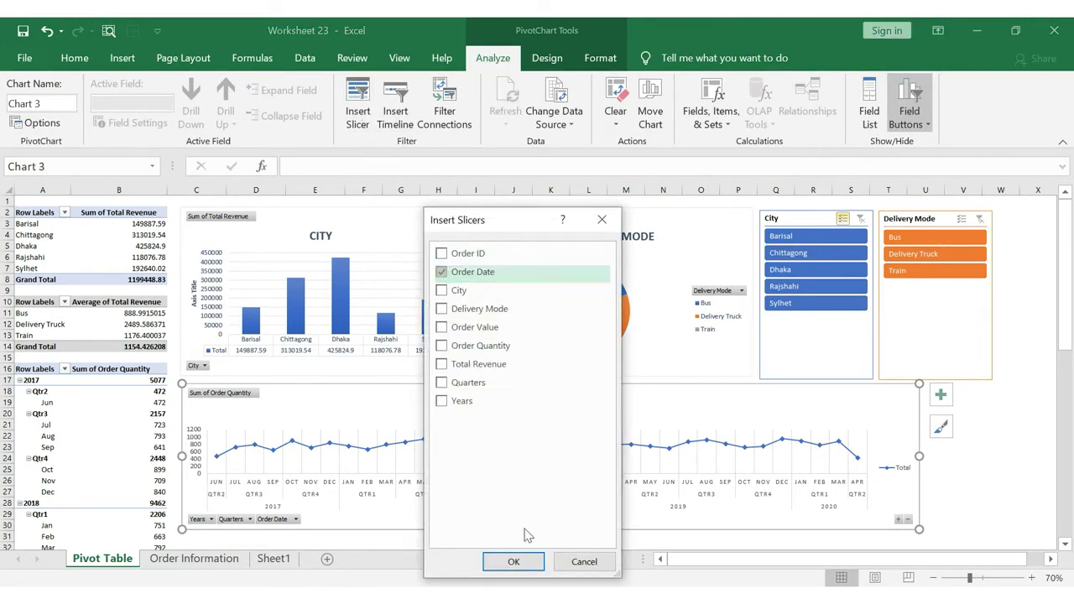
left_click(516, 564)
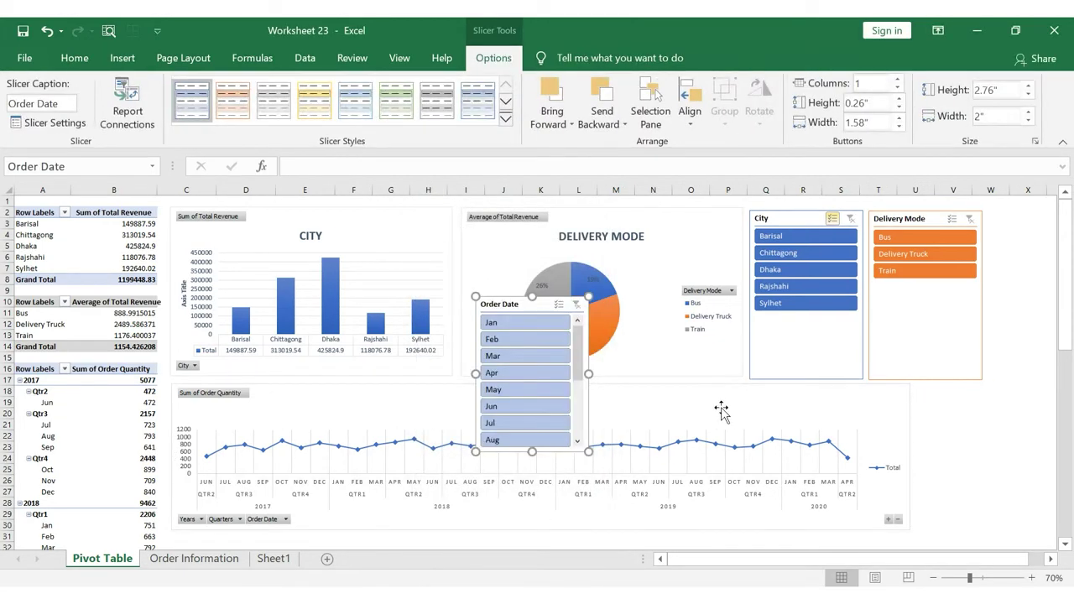
left_click_drag(549, 305, 987, 398)
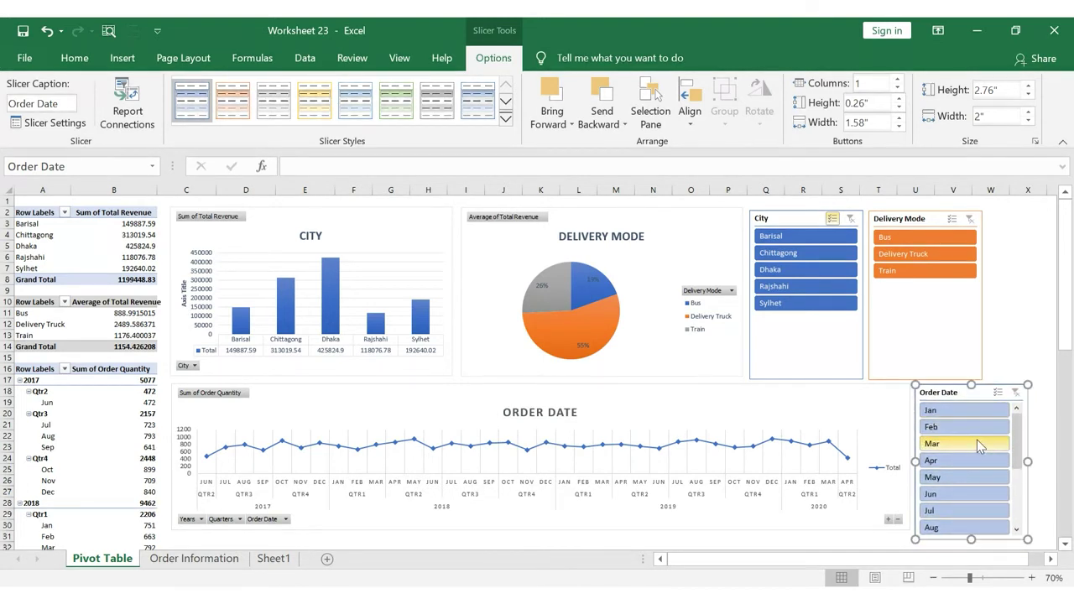
Filter the Order Date slicer to Jan, Feb and Mar, and exclude Barisal from the City slicer.
left_click(977, 411)
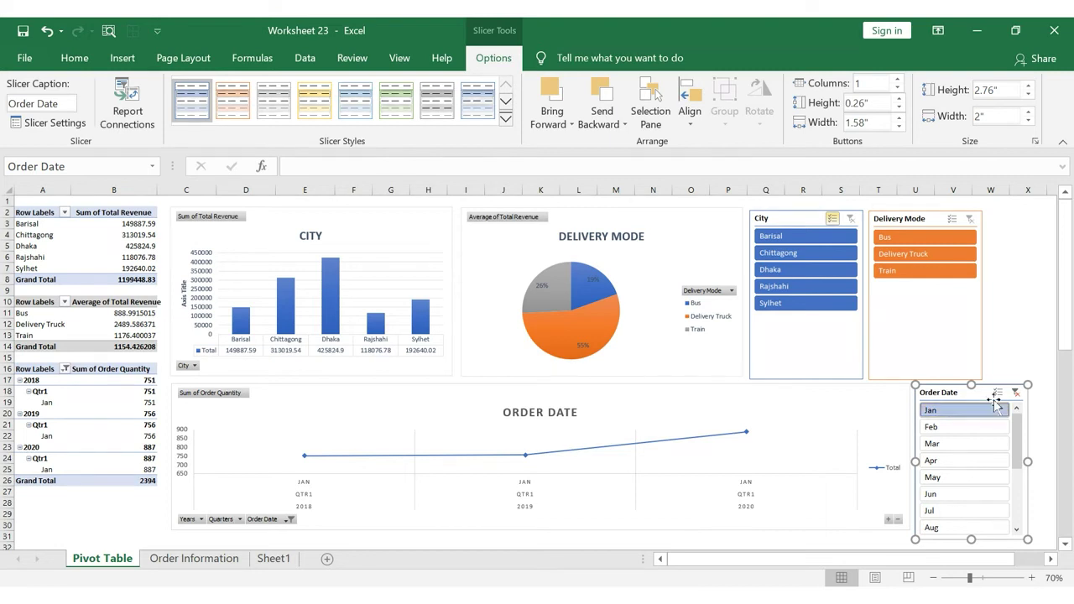
left_click(1003, 430)
left_click(1001, 444)
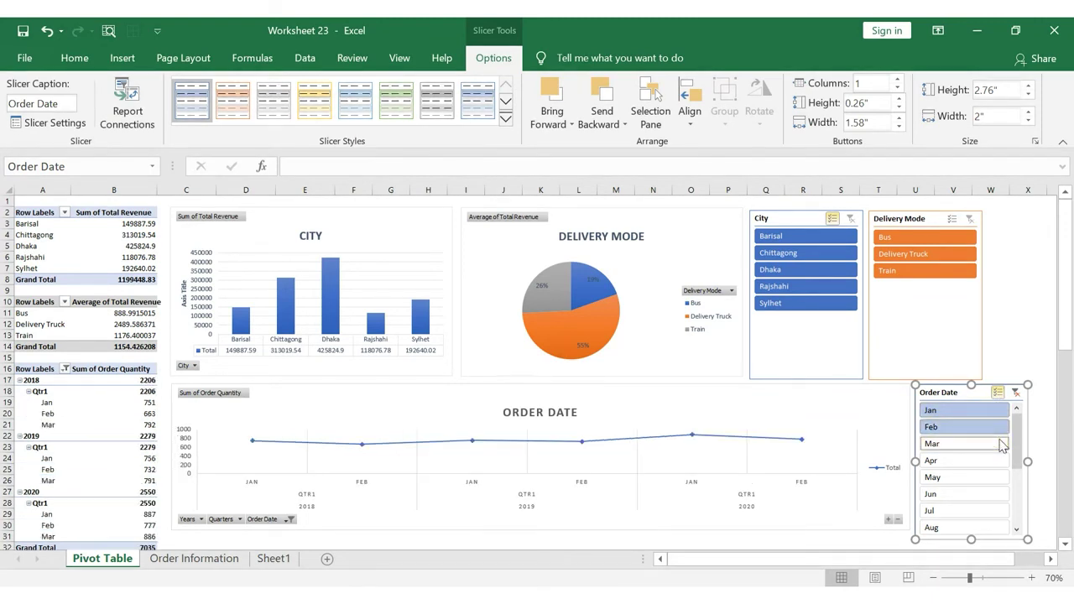
left_click(743, 400)
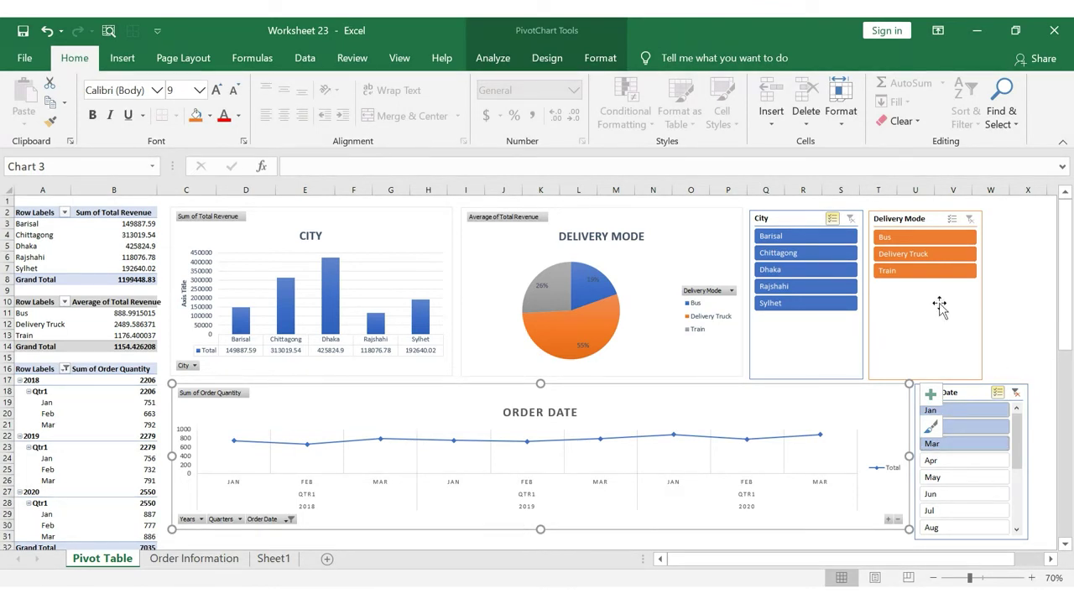
left_click(848, 241)
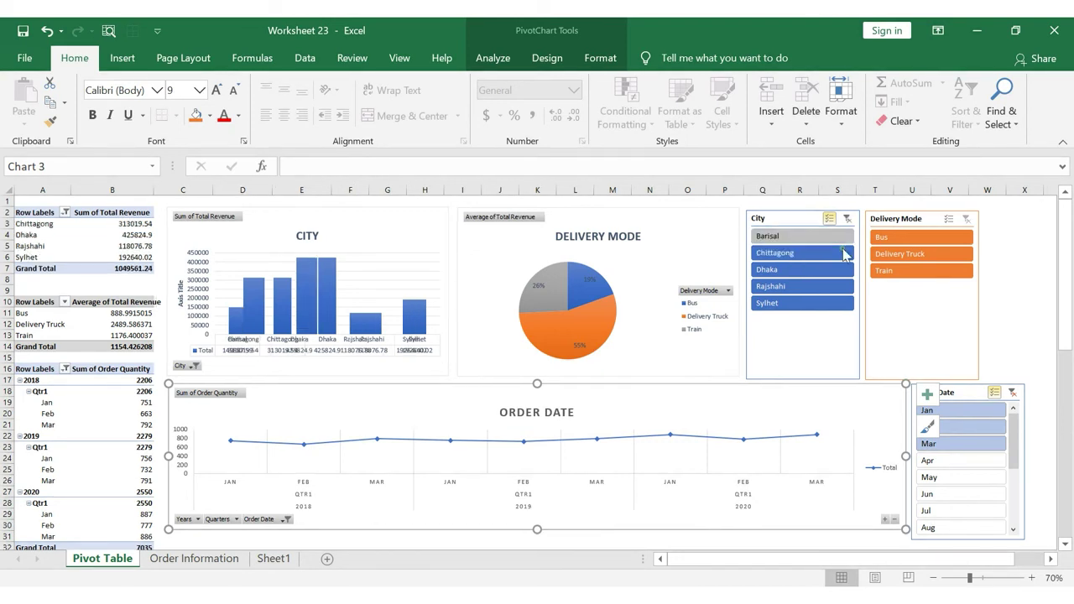
Filter the slicers to exclude Chittagong, keep Bus and Delivery Truck, and add April and May.
left_click(846, 254)
left_click(913, 251)
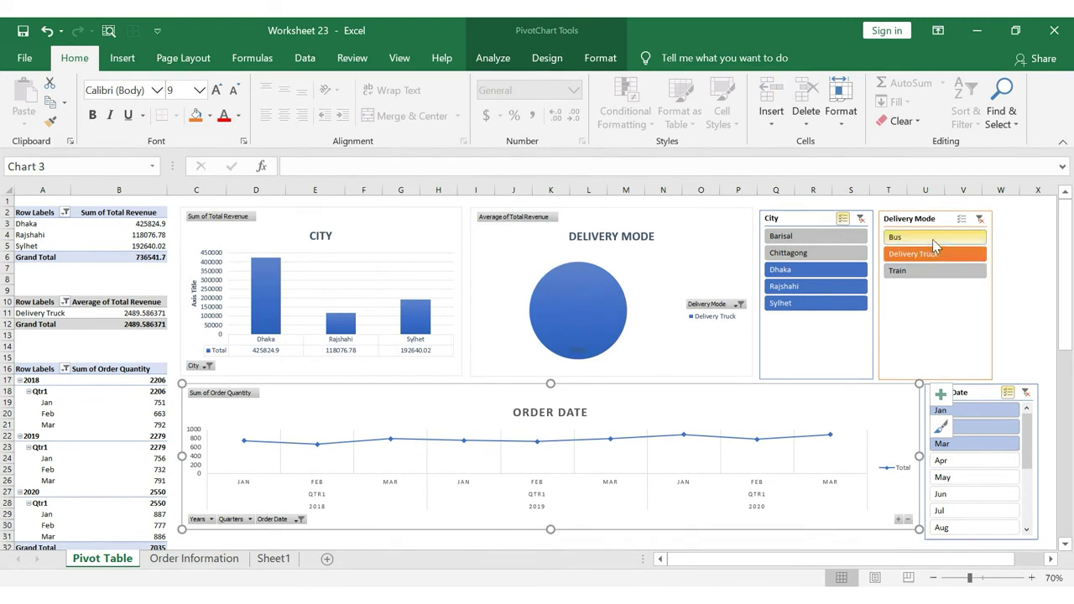
left_click(934, 238)
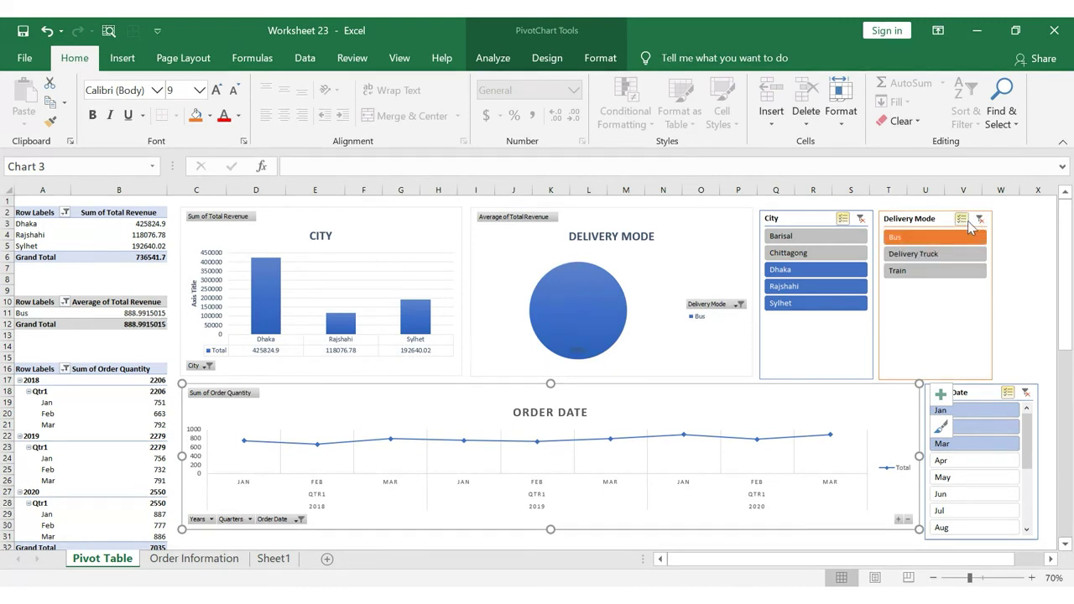
left_click(960, 251)
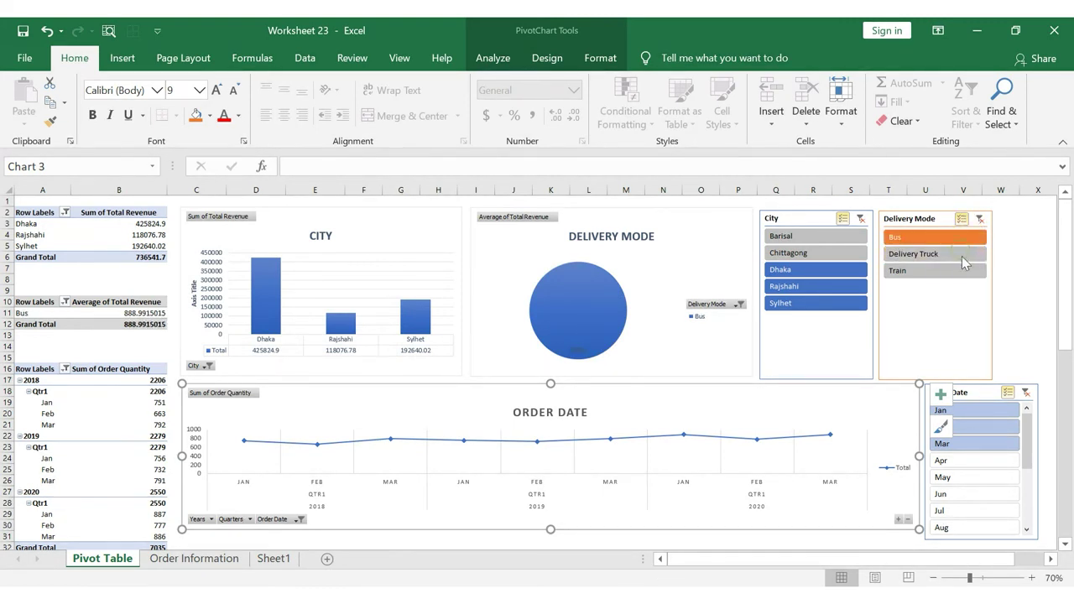
left_click(973, 460)
left_click(970, 476)
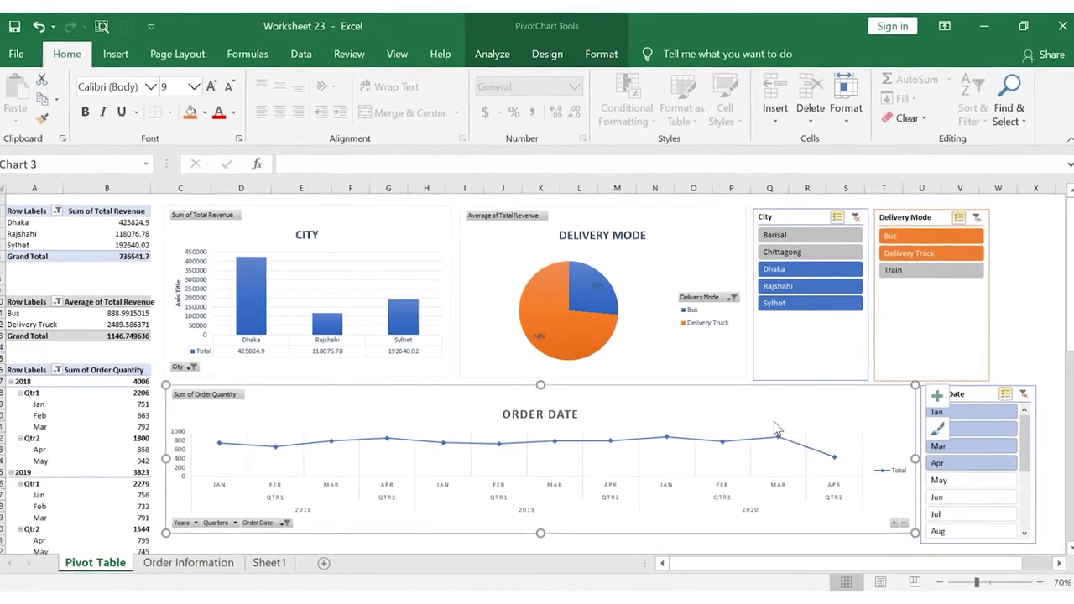